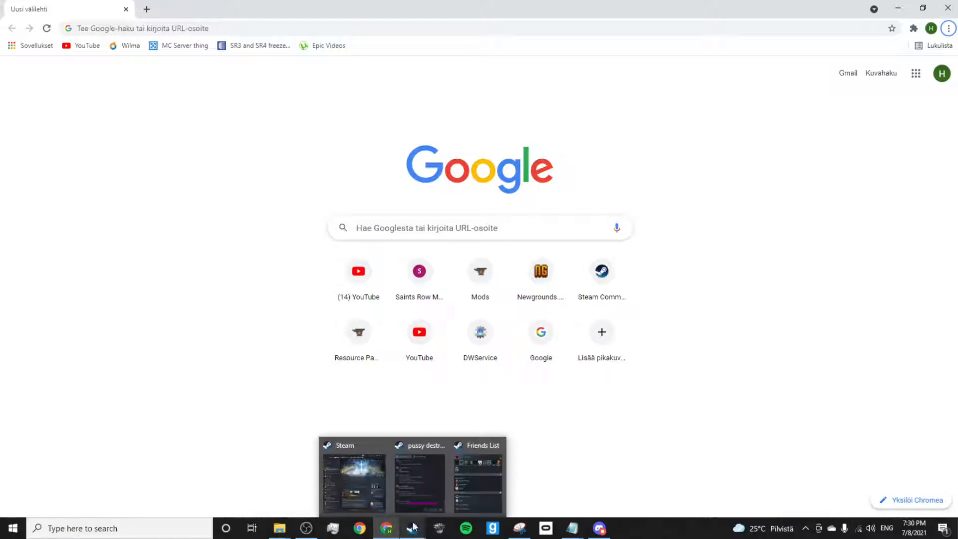
- Bring the Steam library window, with Black Mesa validating, up beside Chrome's new tab
left_click(354, 483)
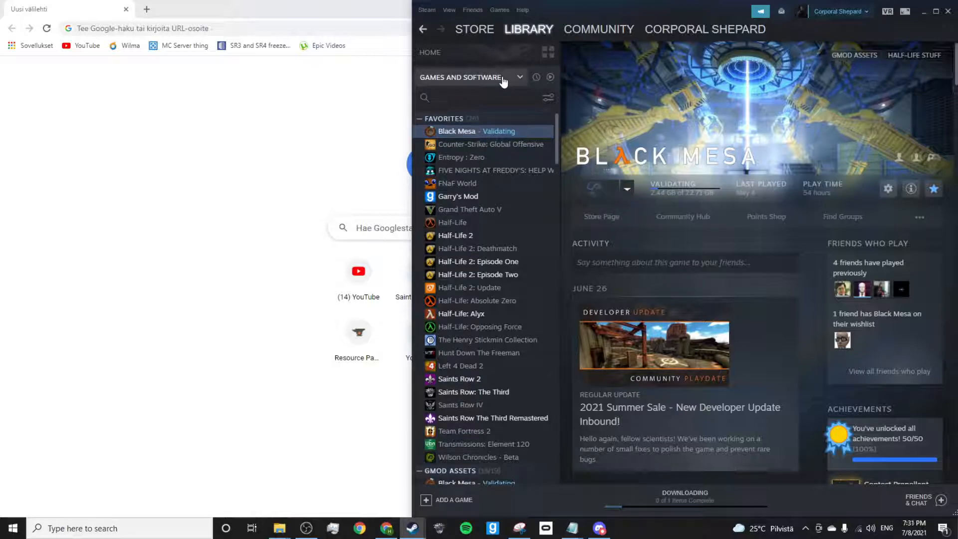
- Dismiss Black Mesa's right-click options and set Steam aside for the bms and cfg folders
right_click(460, 132)
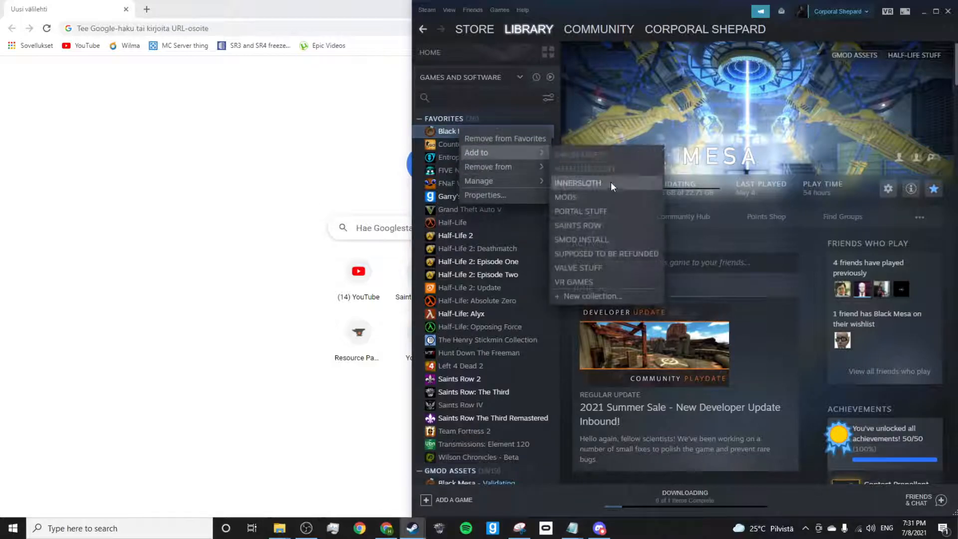
mouse_move(480, 181)
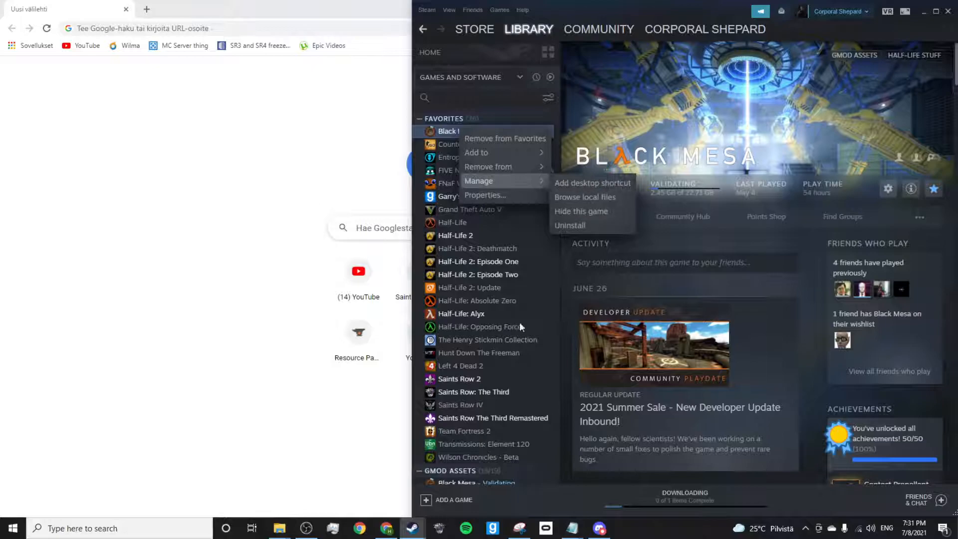
left_click(265, 485)
mouse_move(279, 528)
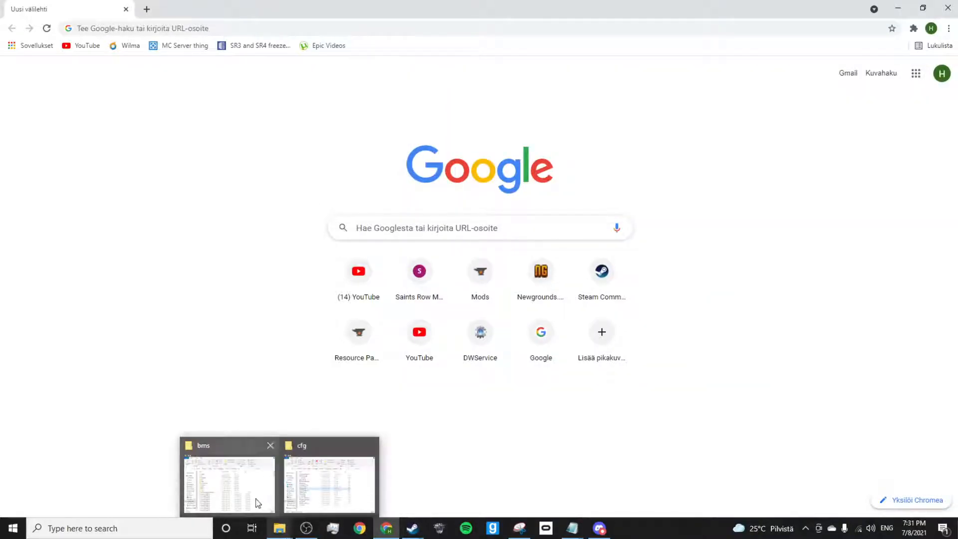
- Re-enter the Black Mesa bms folder and reveal its full path as editable text
left_click(228, 485)
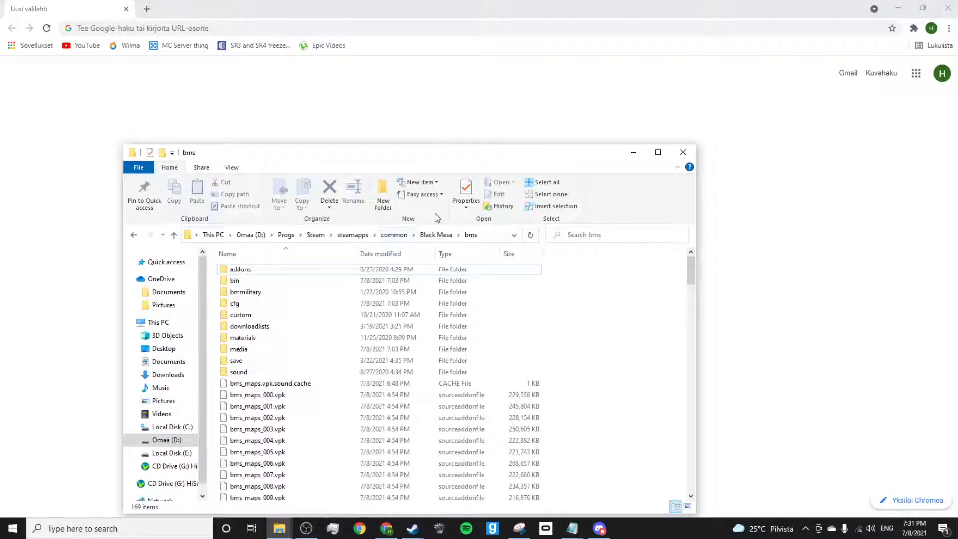
left_click(435, 234)
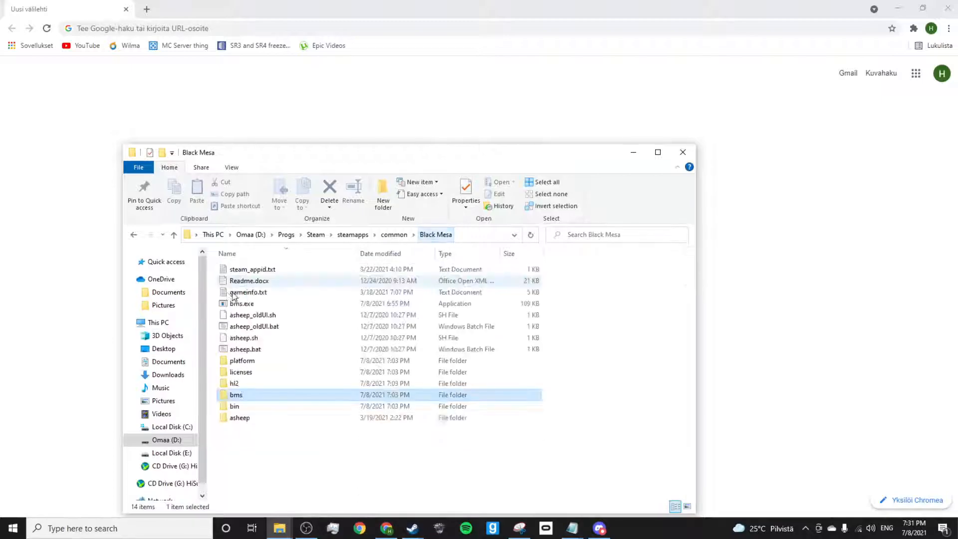
left_click(278, 453)
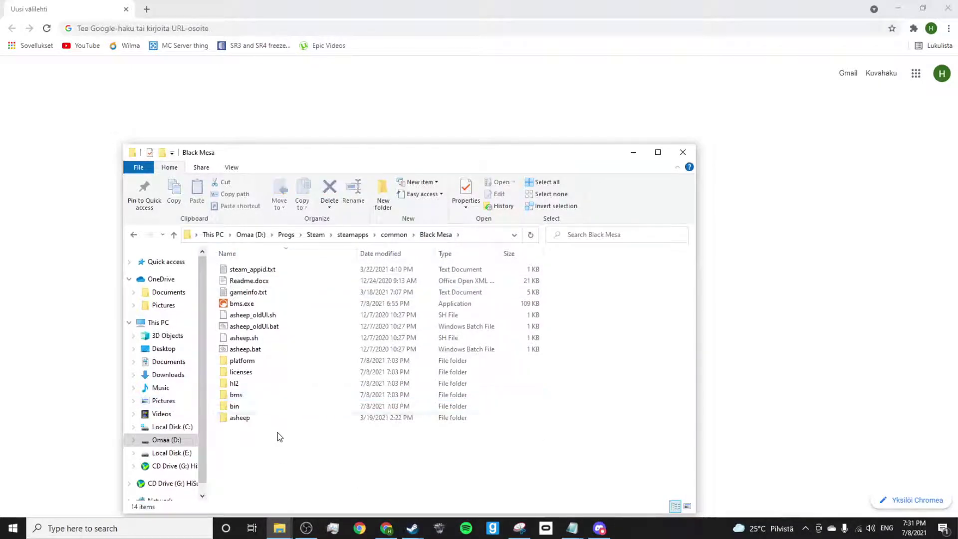
double_click(260, 395)
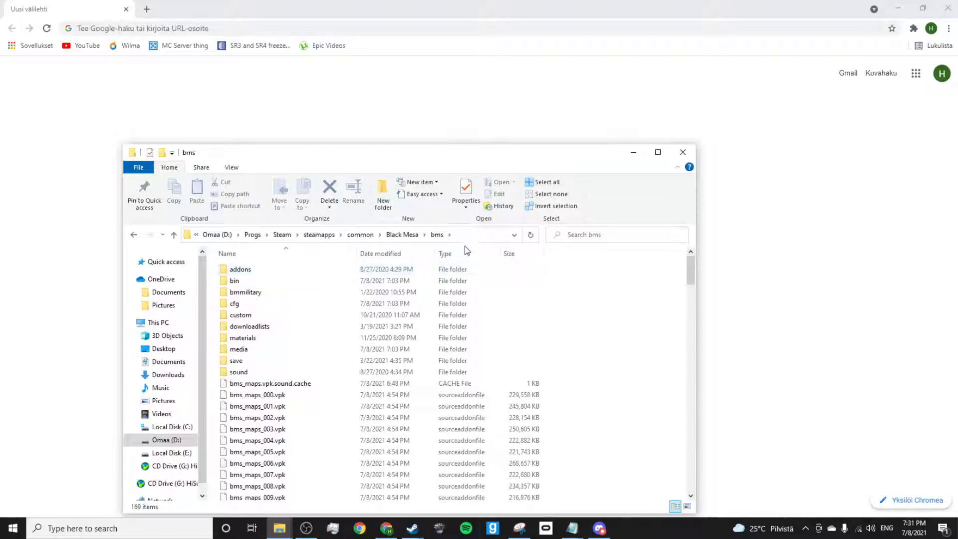
left_click(464, 235)
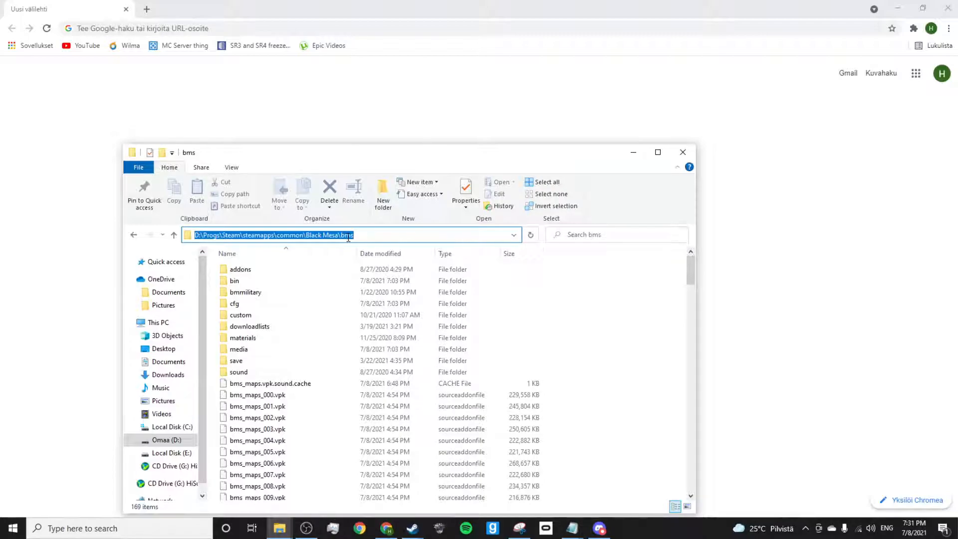
- Send the bms window behind Chrome and bring the cfg folder with mount.cfg forward
left_click(18, 316)
mouse_move(280, 529)
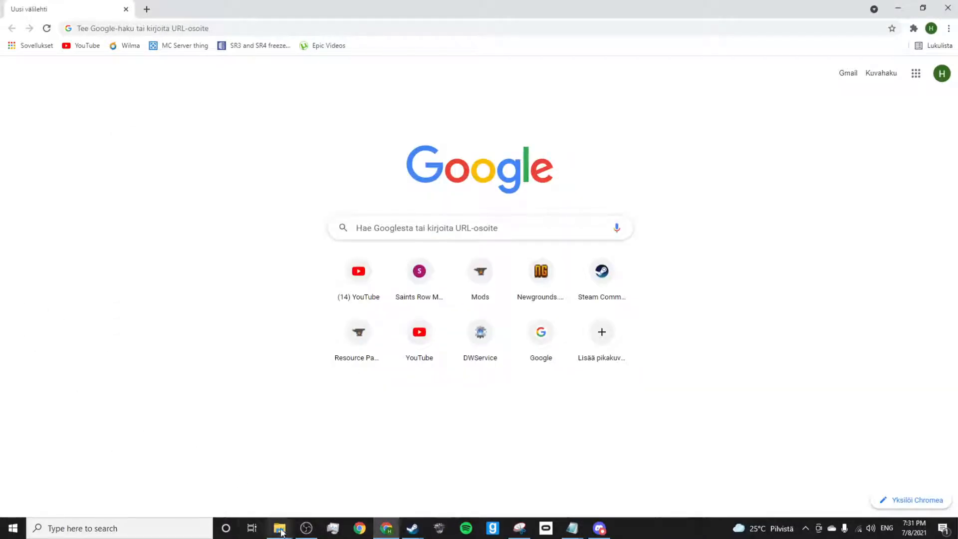
left_click(330, 487)
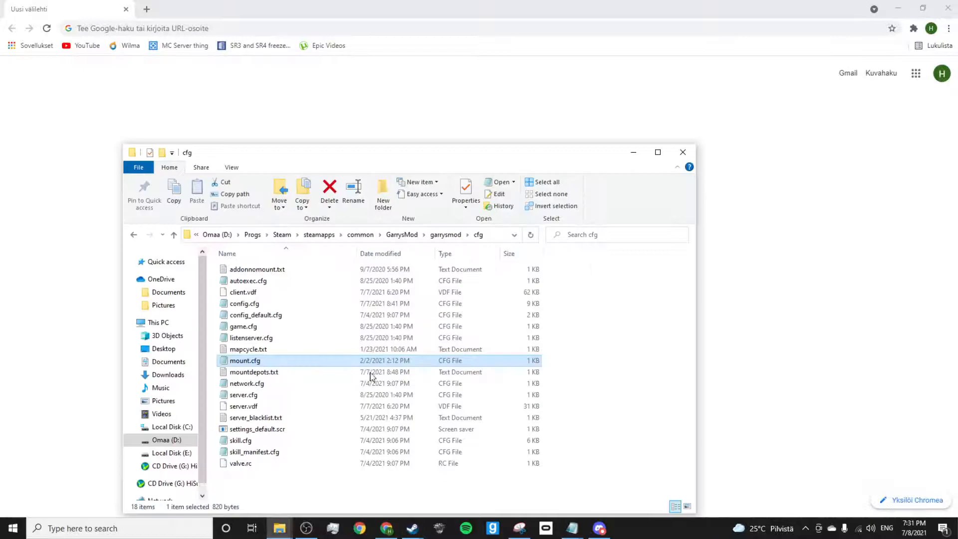
- Browse Garry's Mod's local files from Steam, opening the GarrysMod folder window
left_click(88, 364)
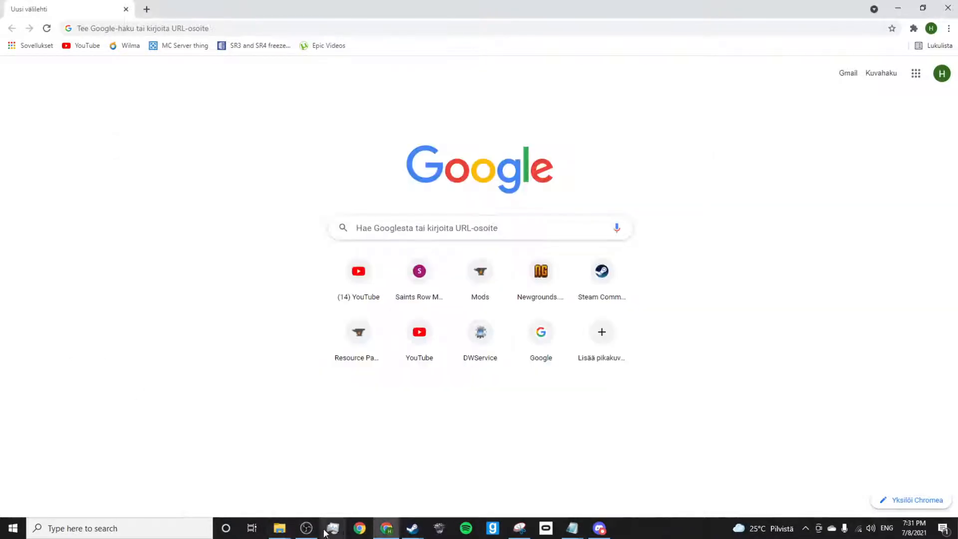
left_click(370, 484)
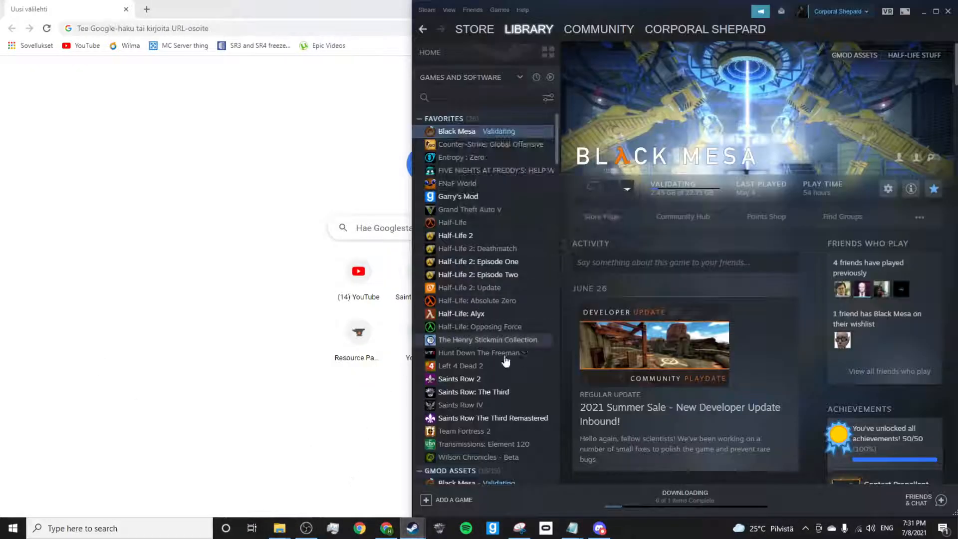
scroll(486, 385, "down", 3)
scroll(468, 322, "up", 3)
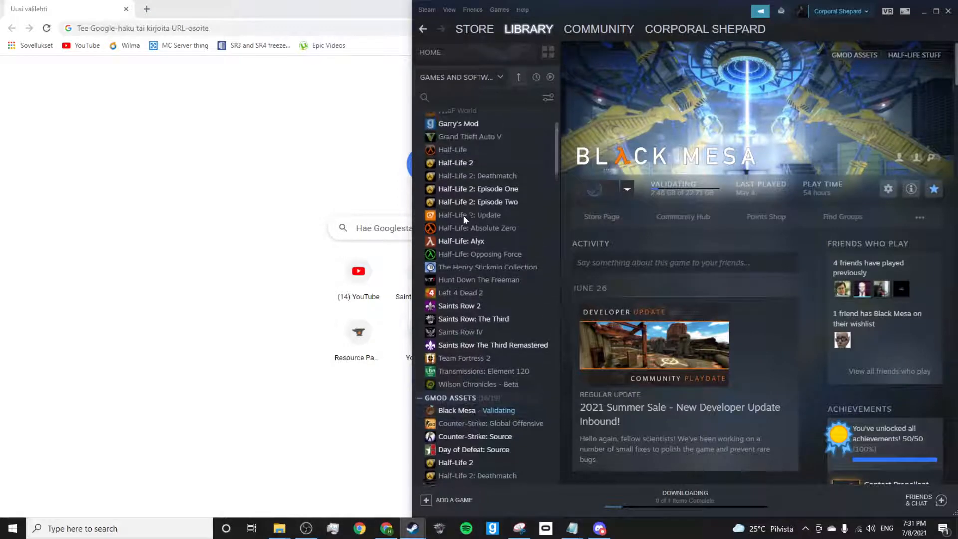
right_click(457, 196)
mouse_move(495, 252)
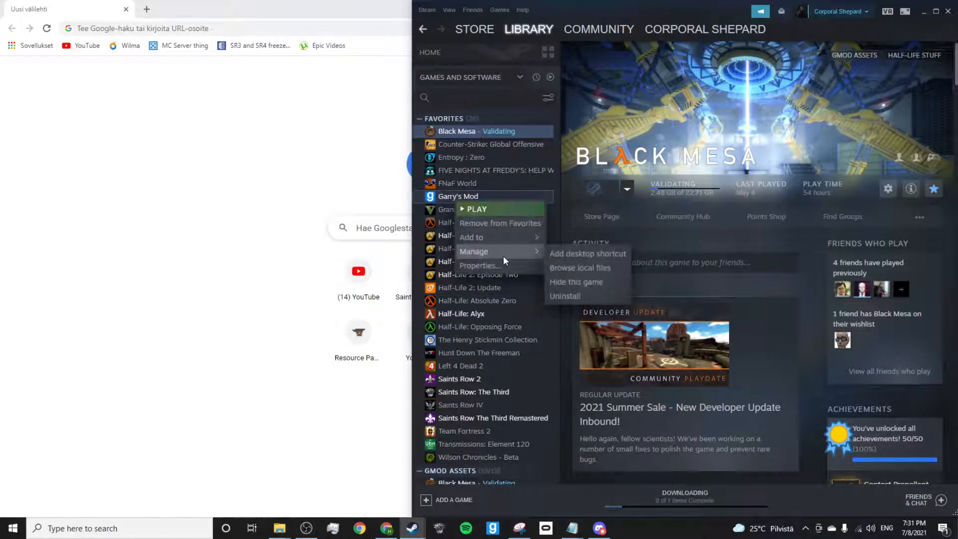
left_click(580, 268)
left_click(281, 528)
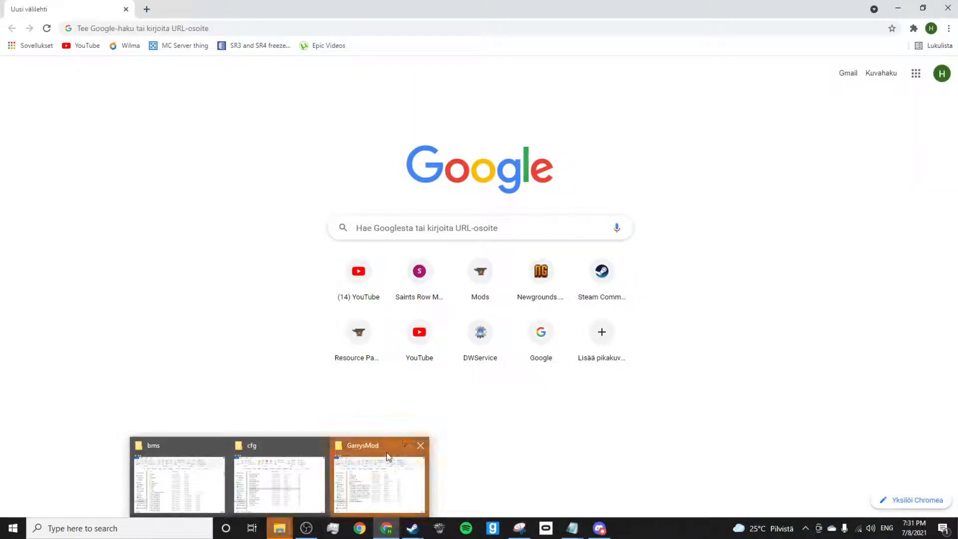
- Navigate GarrysMod into garrysmod\cfg and open mount.cfg in Notepad
left_click(320, 446)
left_click(367, 479)
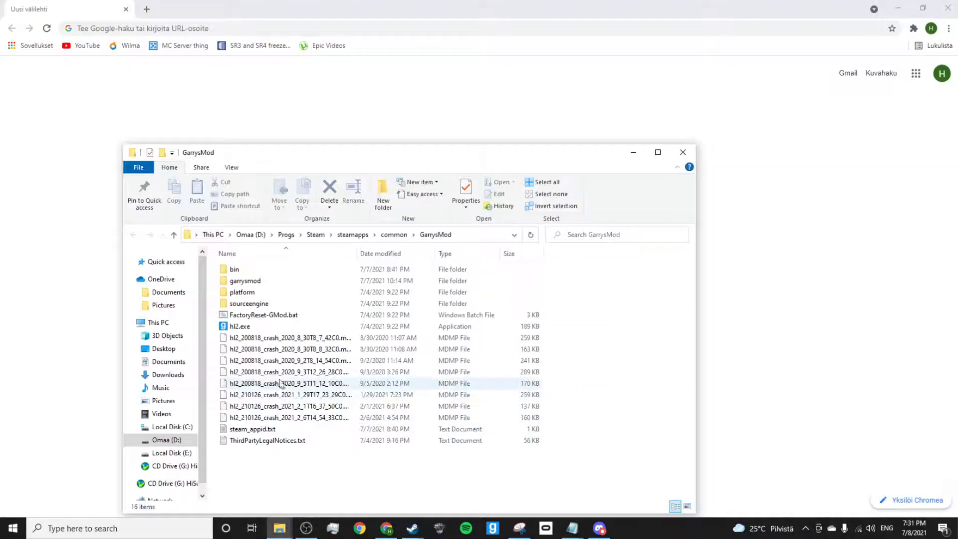
double_click(243, 283)
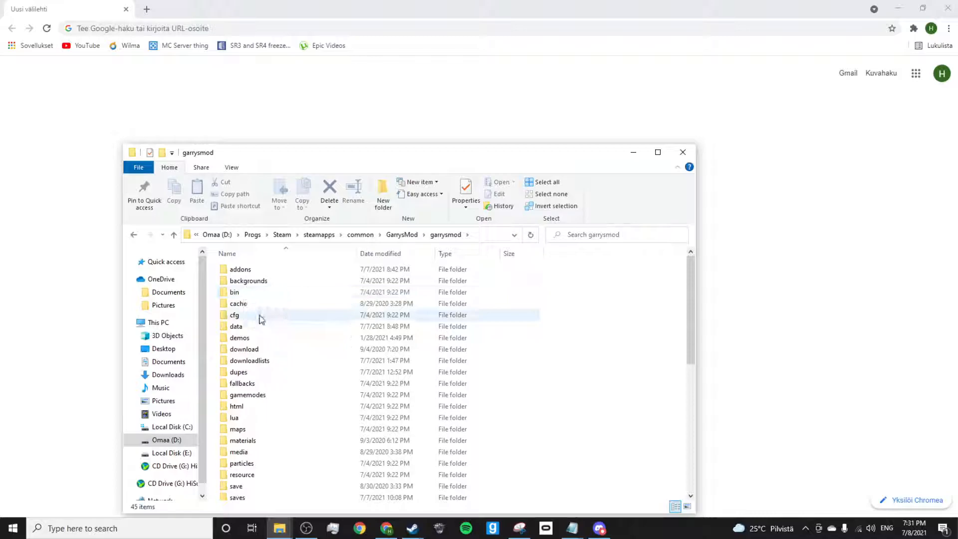
double_click(234, 315)
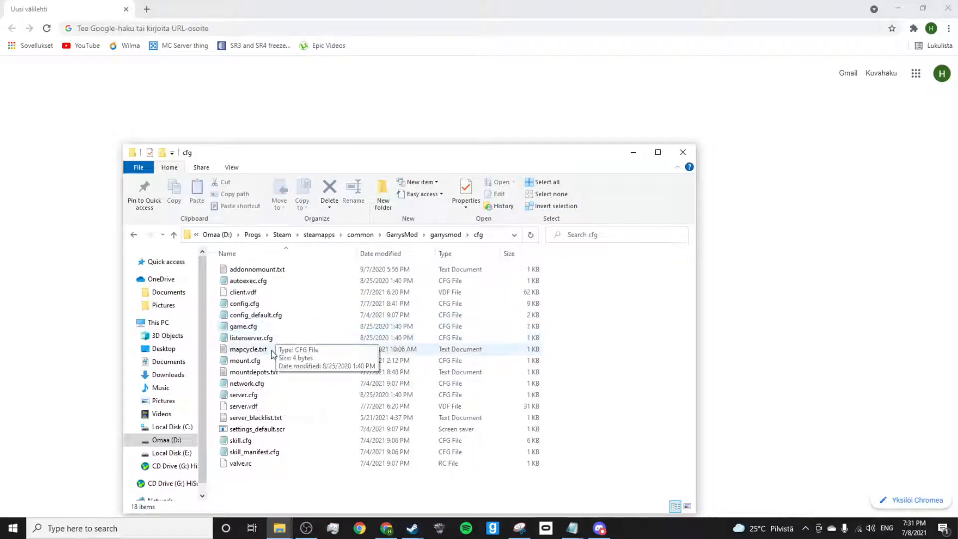
left_click(266, 361)
double_click(266, 362)
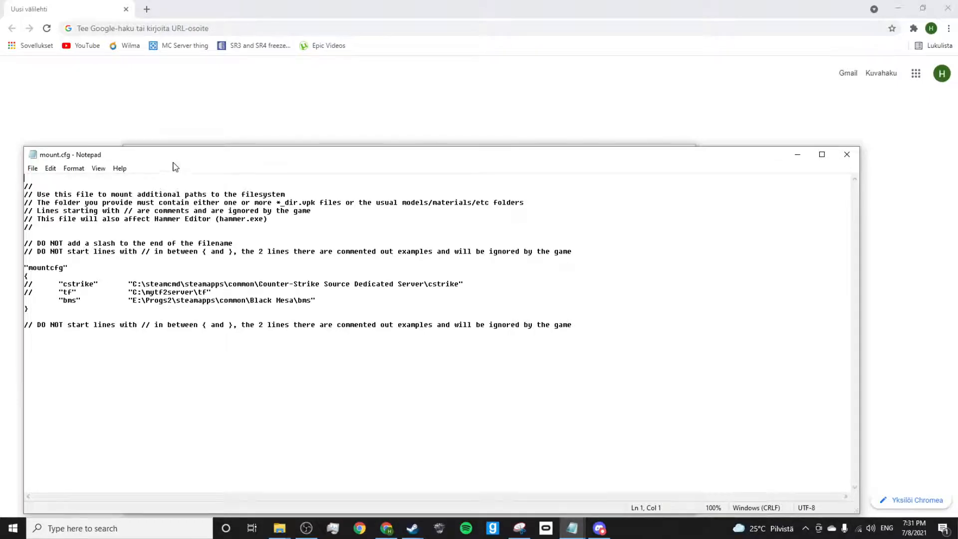
- Replace the bms mount line with "bms" pointing to D:\Progs\Steam\steamapps\common\Black Mesa\bms
left_click_drag(173, 163, 198, 114)
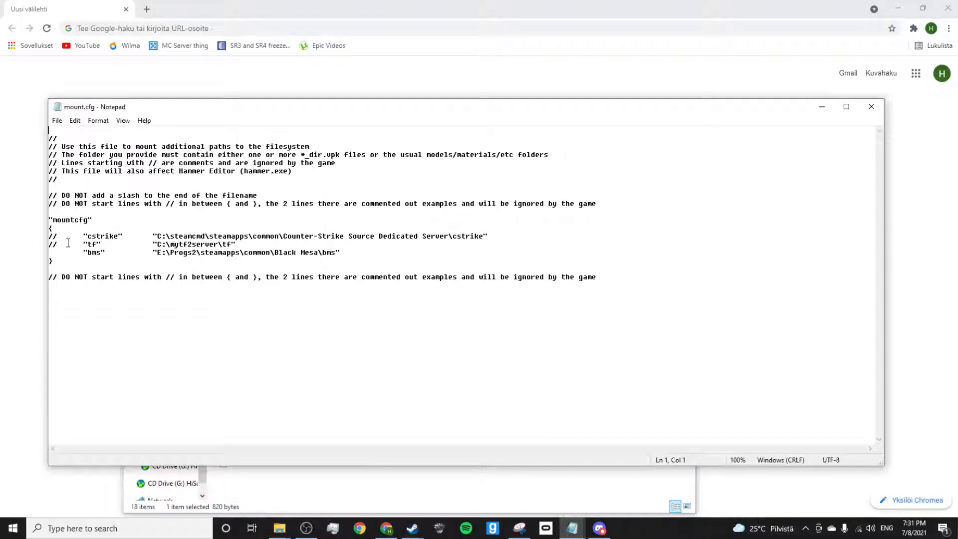
left_click_drag(342, 254, 50, 254)
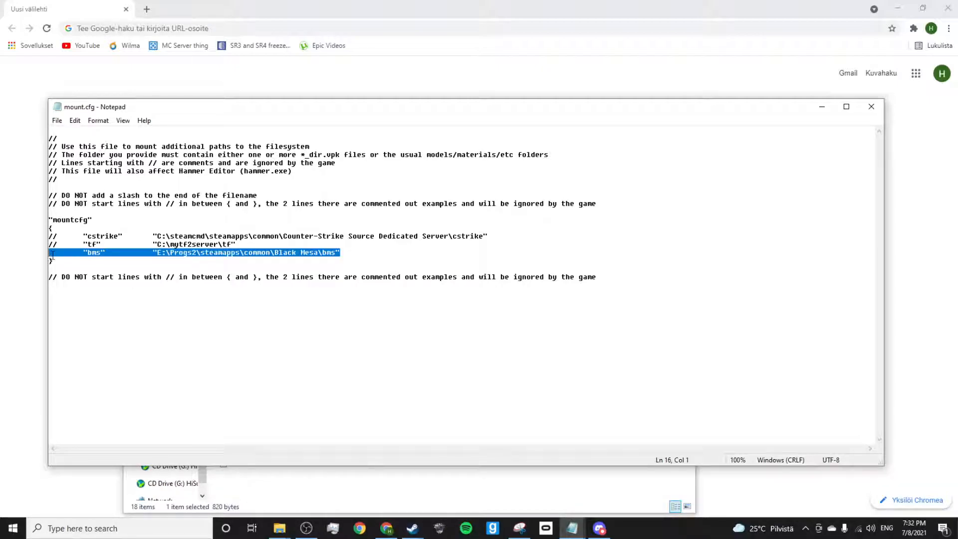
key("BackSpace")
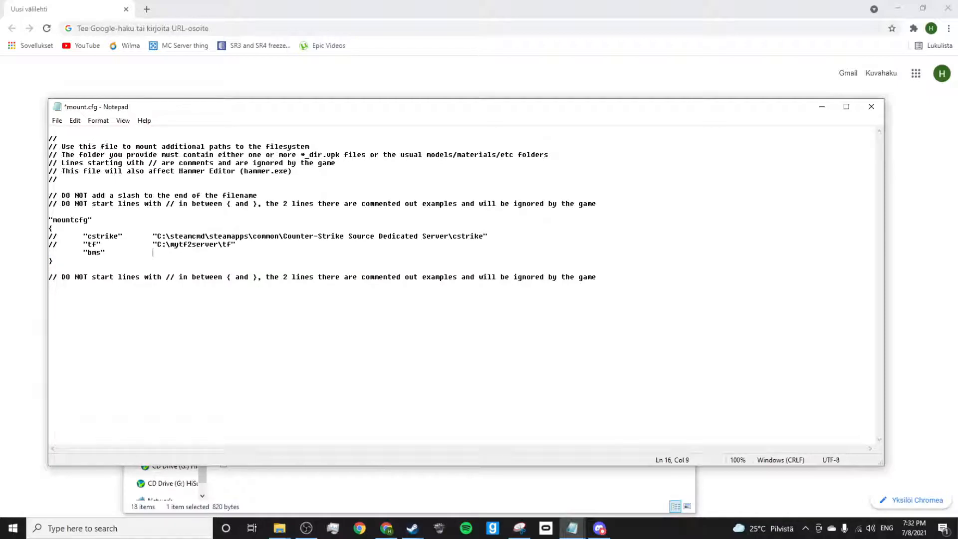
type("D:\\Progs\\Steam\\steamapps\\common\\Black Mesa\\bms")
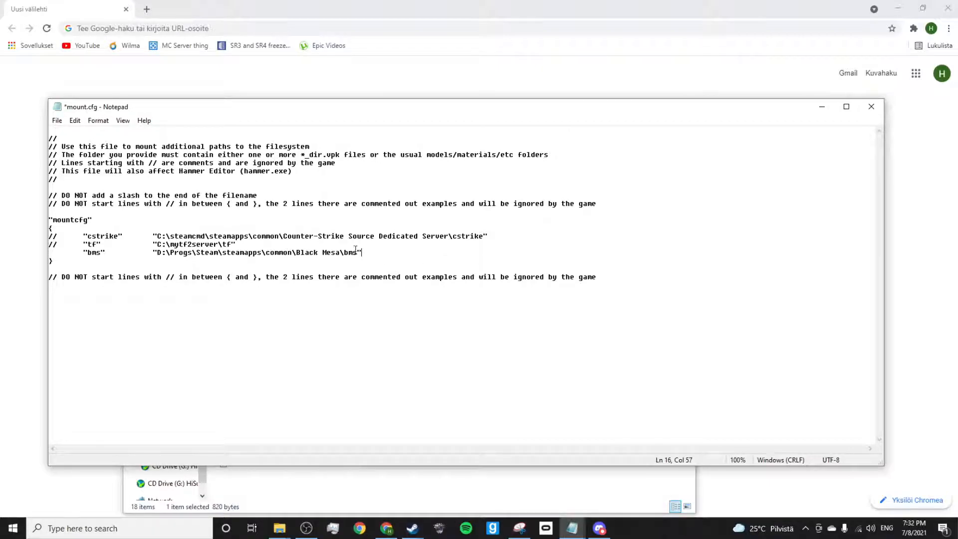
- Check the bms folder path, then save the edited mount.cfg with Ctrl+S
left_click(118, 506)
mouse_move(279, 529)
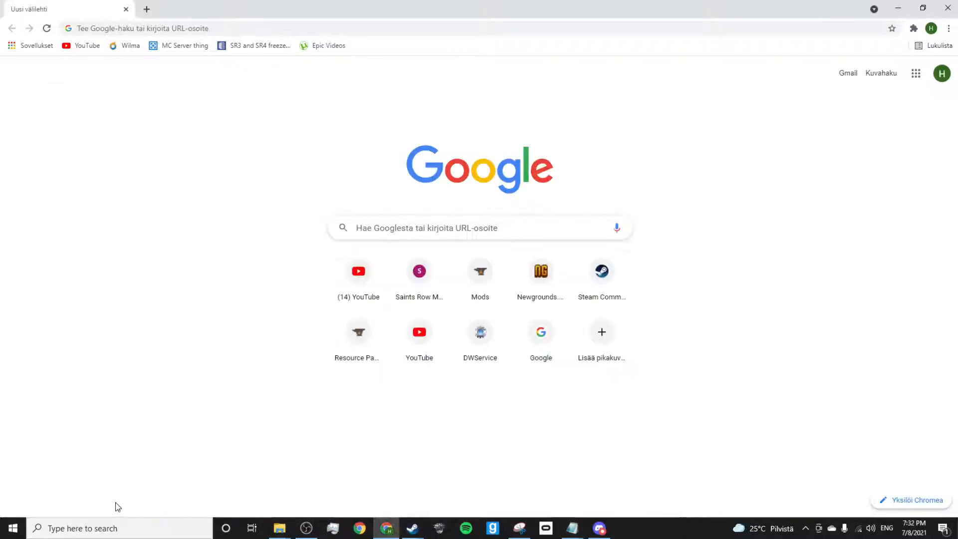
left_click(229, 479)
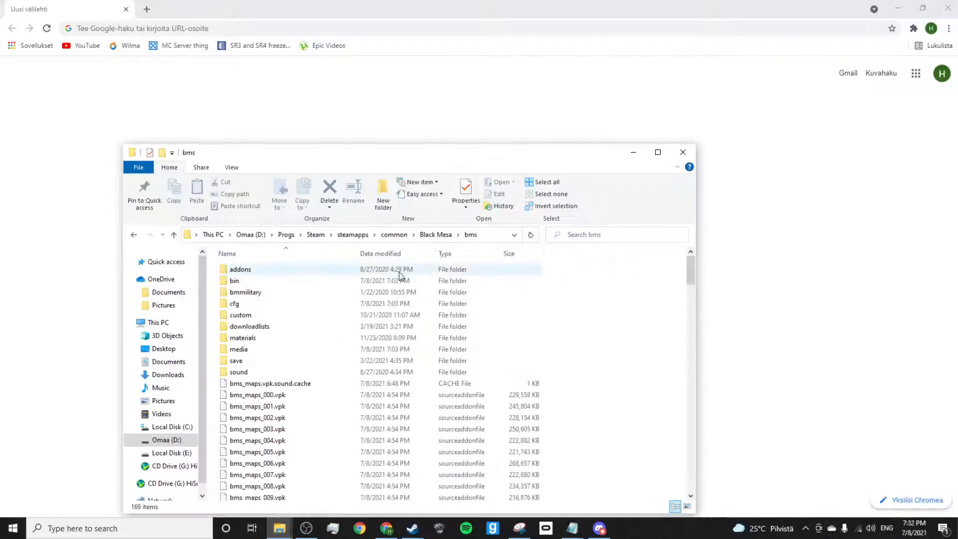
left_click(571, 529)
mouse_move(690, 487)
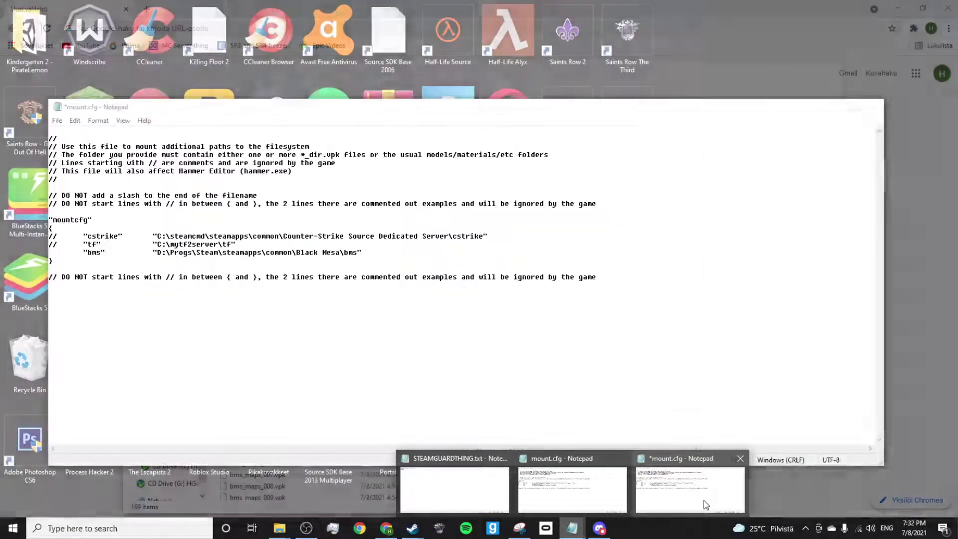
left_click(689, 491)
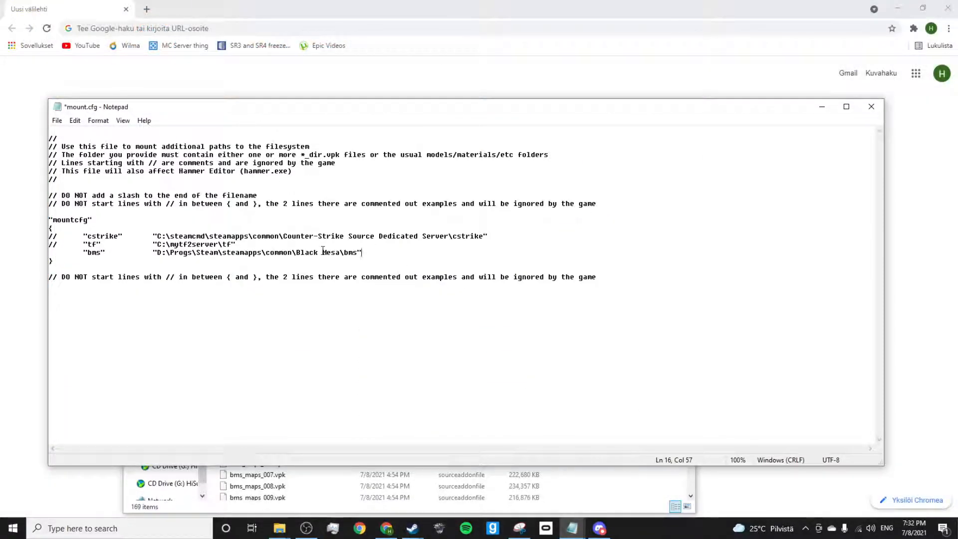
key("ctrl+s")
- Search the Steam Workshop for BlackMesa and reach the Black Mesa Spawnlist addon page
left_click(386, 529)
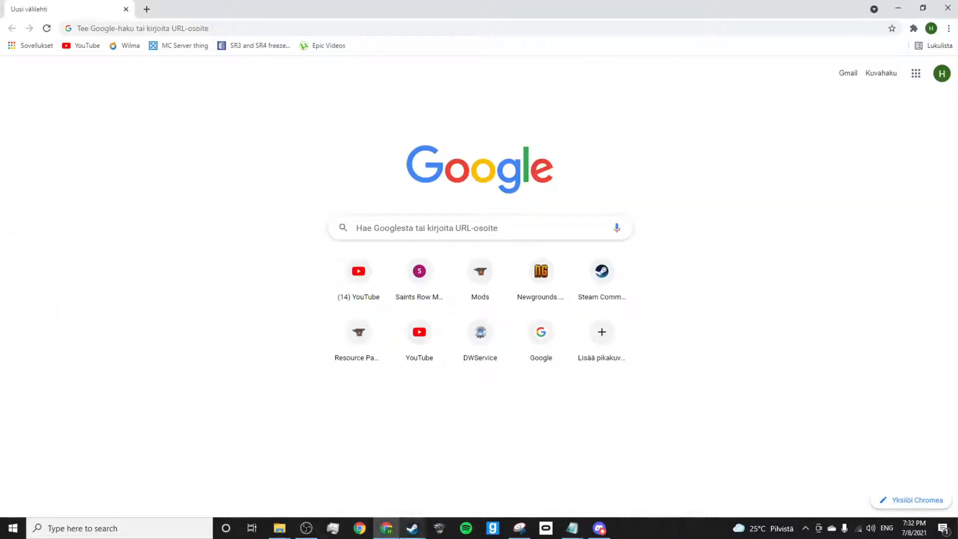
mouse_move(412, 529)
left_click(382, 495)
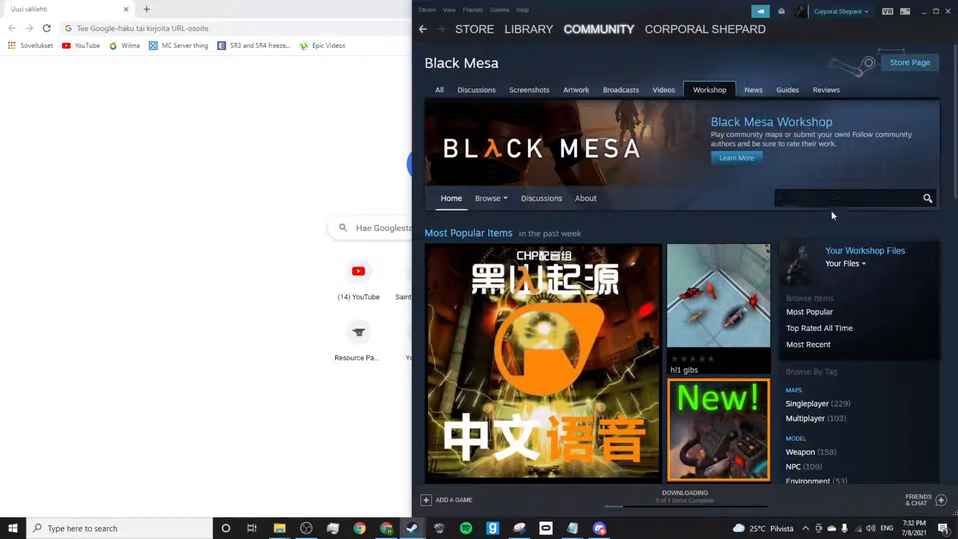
left_click(835, 198)
type("BlackMe")
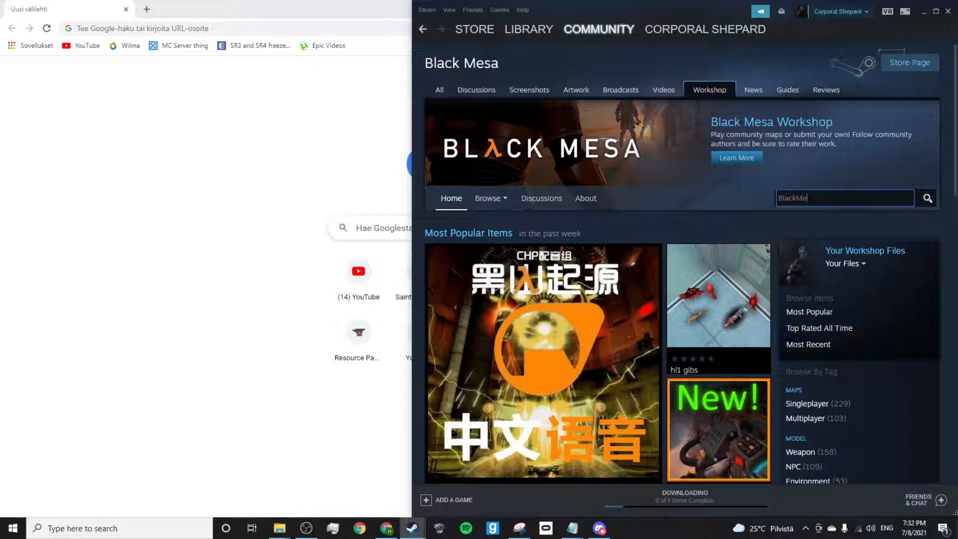
type("sa")
key("Return")
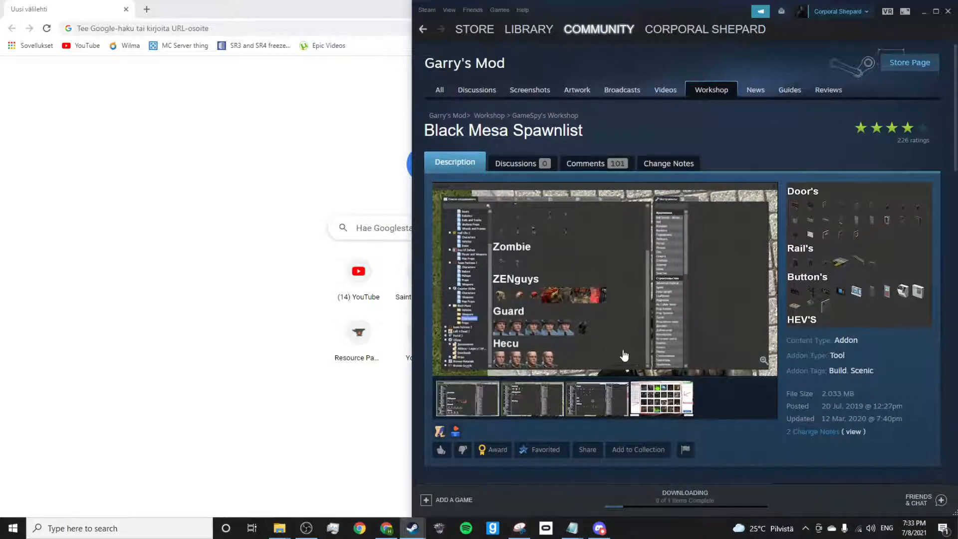
scroll(625, 356, "down", 3)
scroll(625, 352, "down", 2)
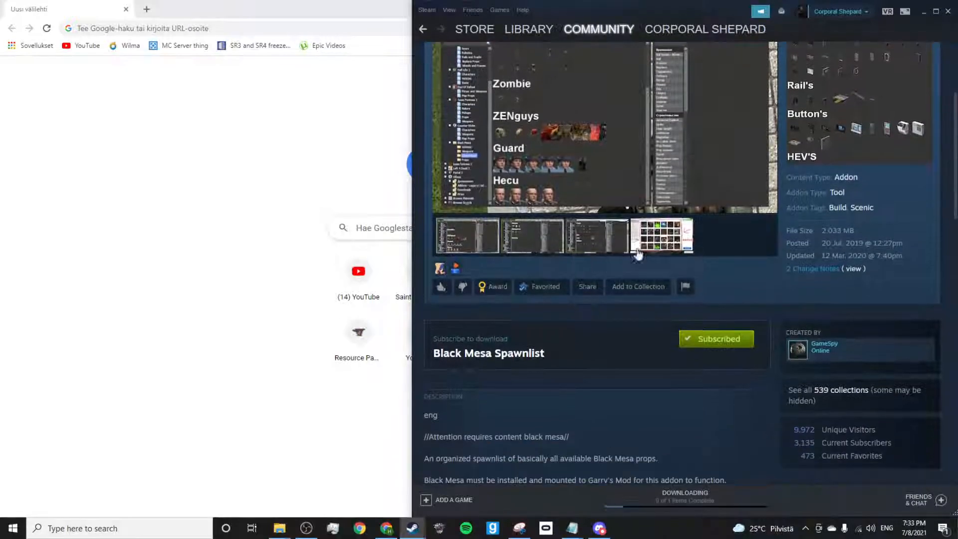
- Browse the Spawnlist preview images, ending on the Black Mesa maps grid, then switch to OBS
left_click(662, 238)
scroll(489, 247, "up", 1)
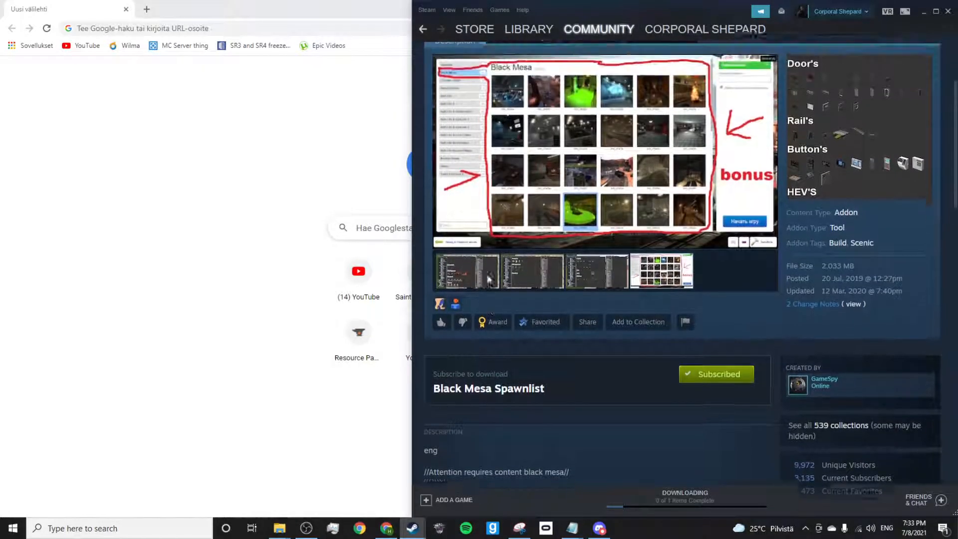
scroll(488, 278, "up", 1)
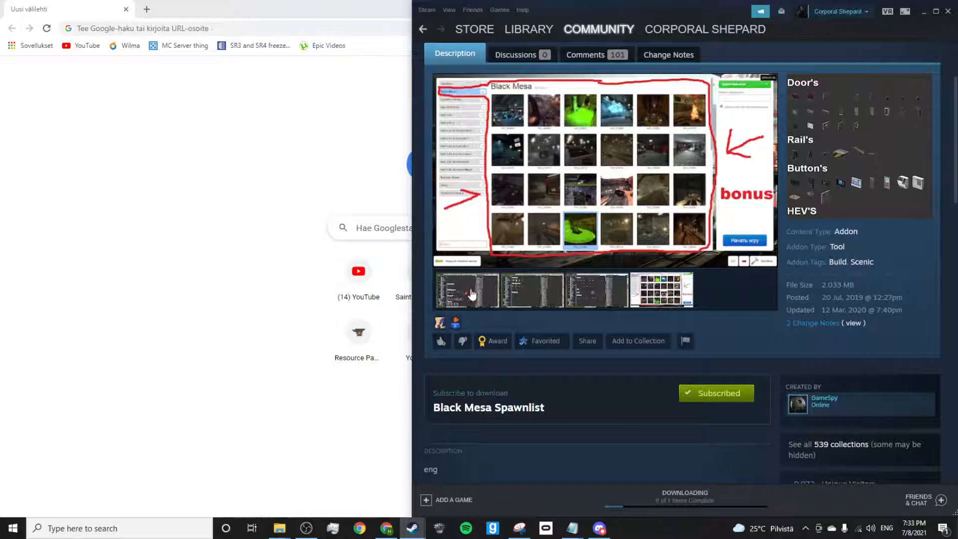
left_click(455, 295)
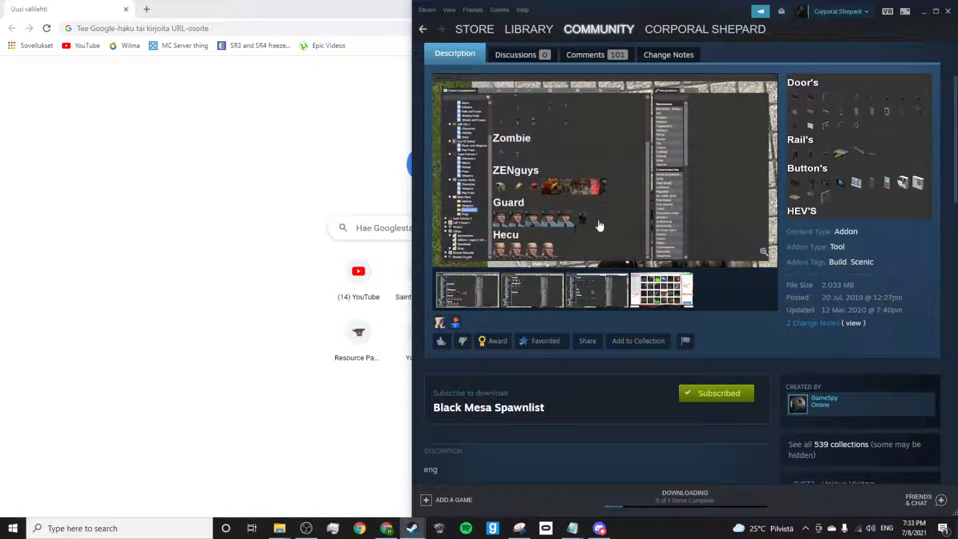
scroll(546, 224, "down", 3)
scroll(545, 222, "down", 1)
scroll(545, 219, "down", 2)
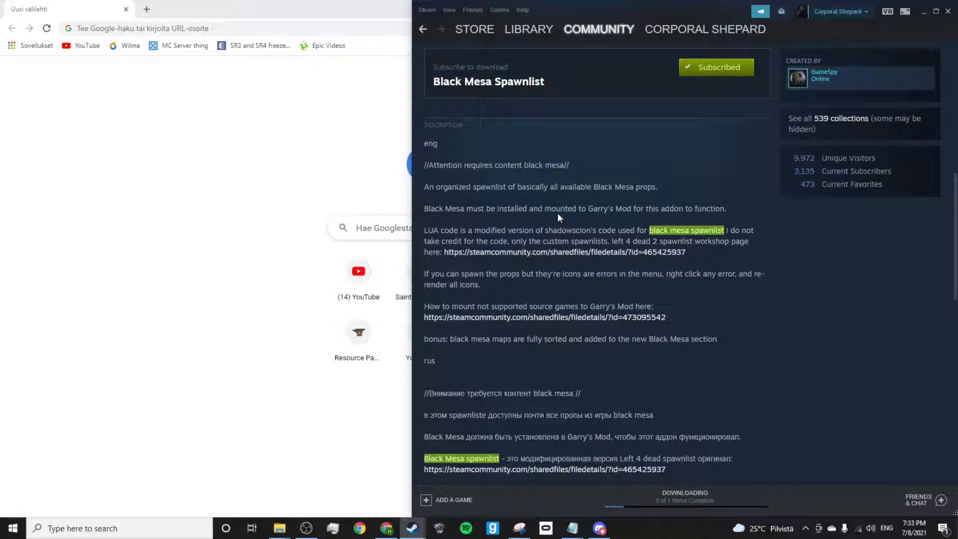
scroll(558, 212, "up", 2)
scroll(557, 212, "up", 1)
scroll(558, 213, "up", 3)
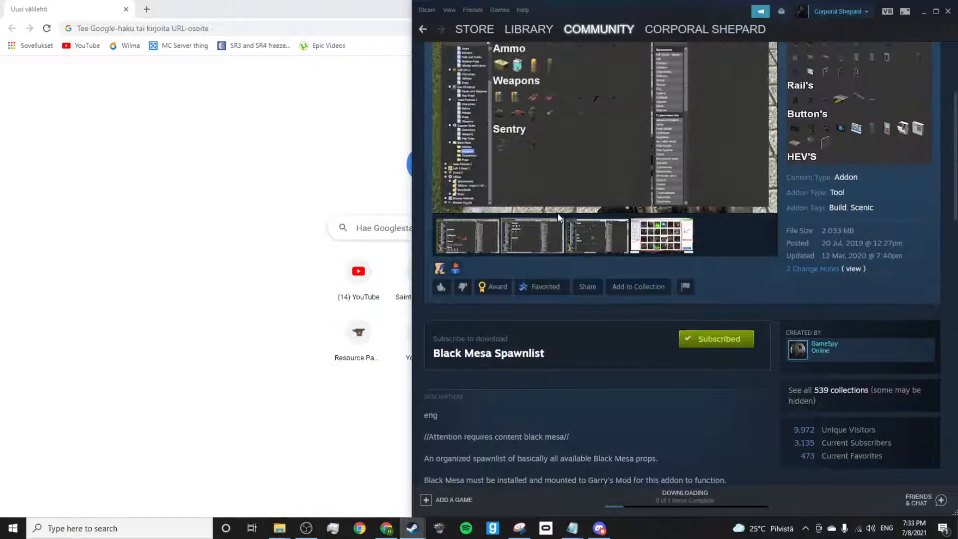
scroll(544, 329, "up", 3)
left_click(592, 343)
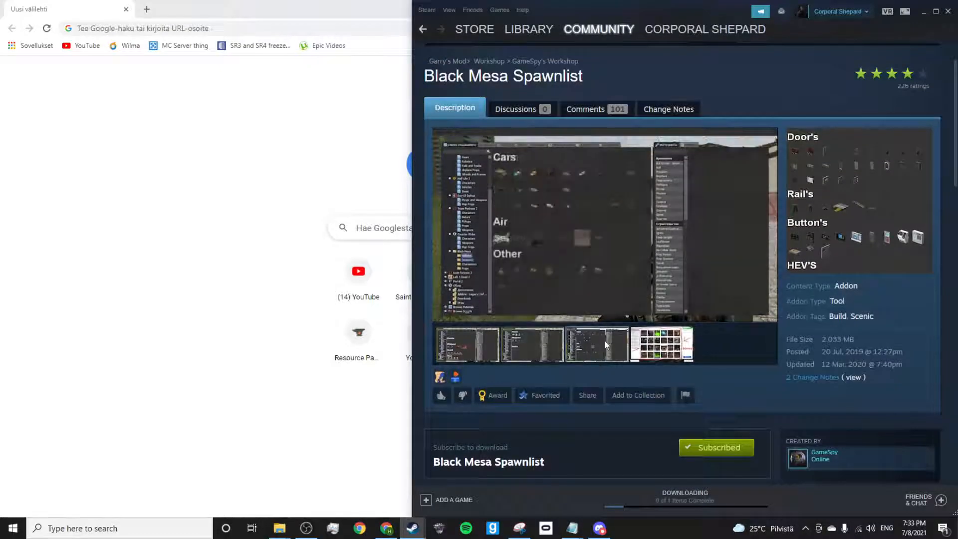
left_click(661, 345)
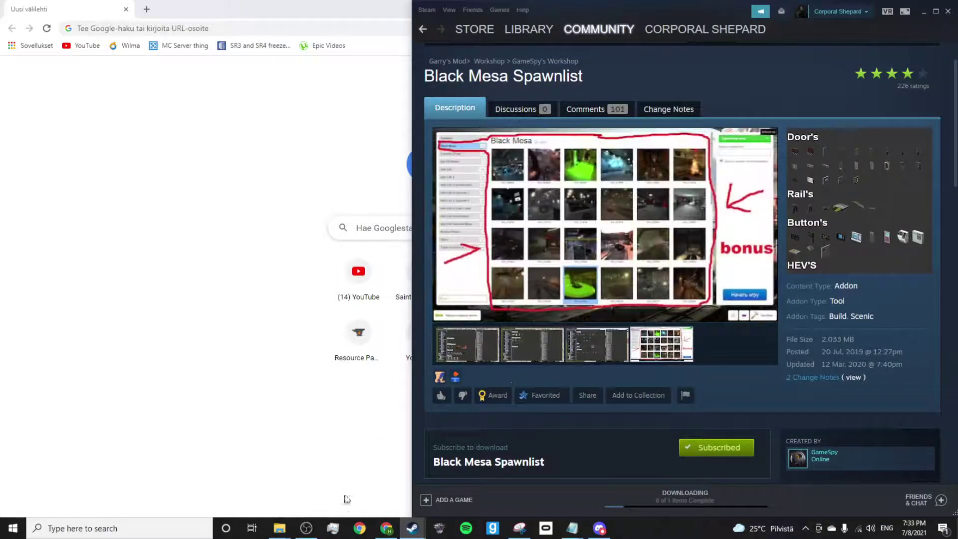
left_click(306, 529)
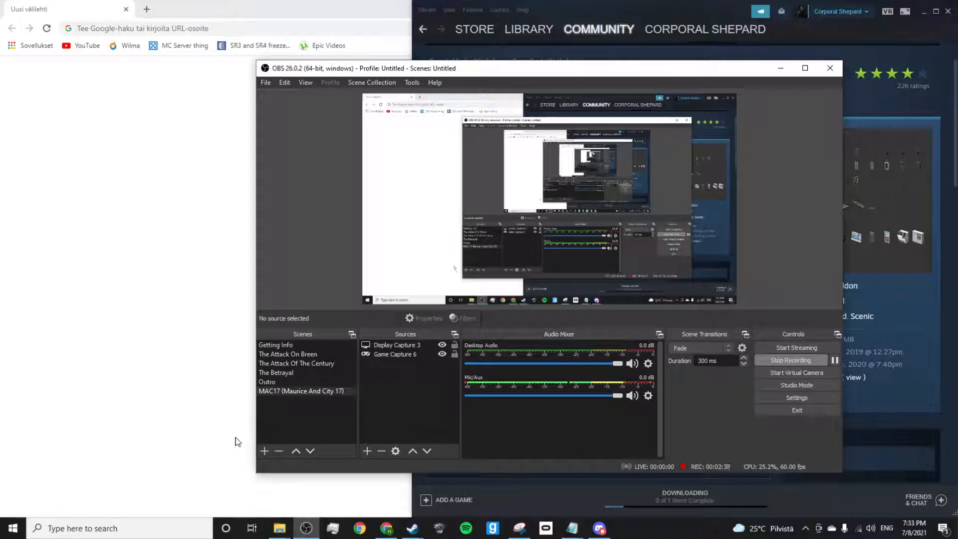